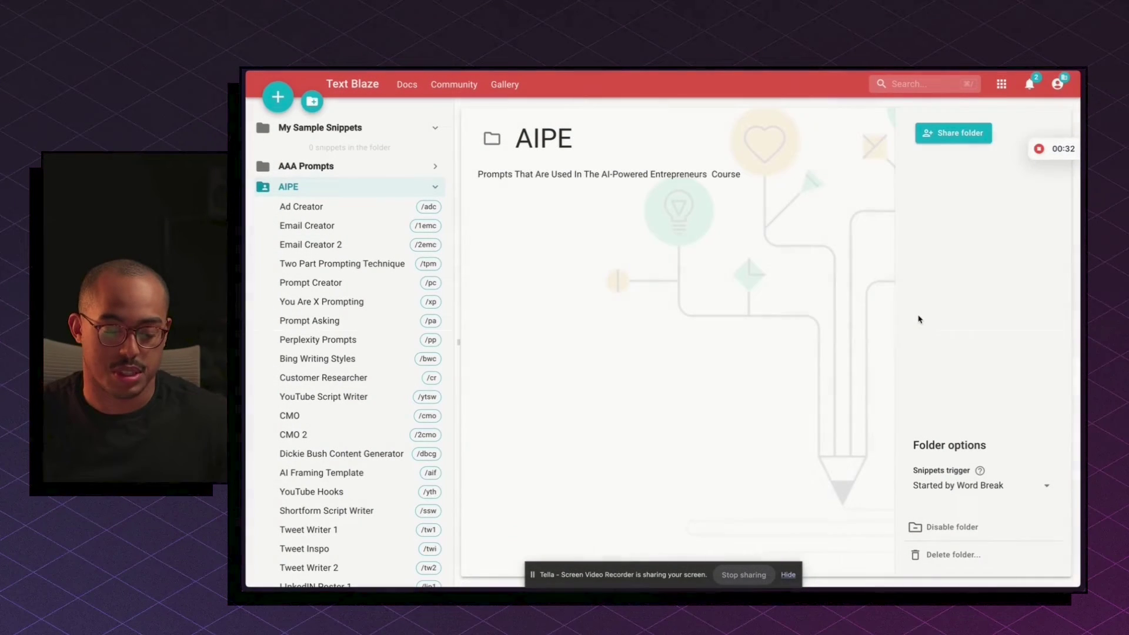
Step: Open the Ad Creator (/adc) snippet in the AIPE folder to view its five prompts
click(343, 209)
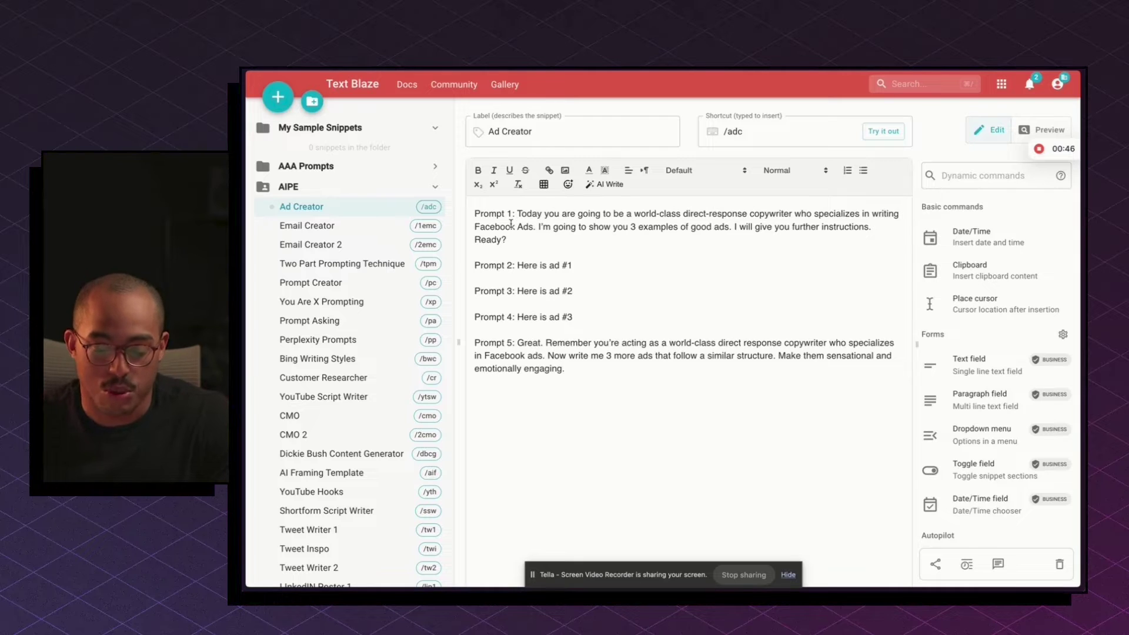
Step: Open the ChatGPT site (chat.openai.com) from the browser's tab and site search
key(super+t)
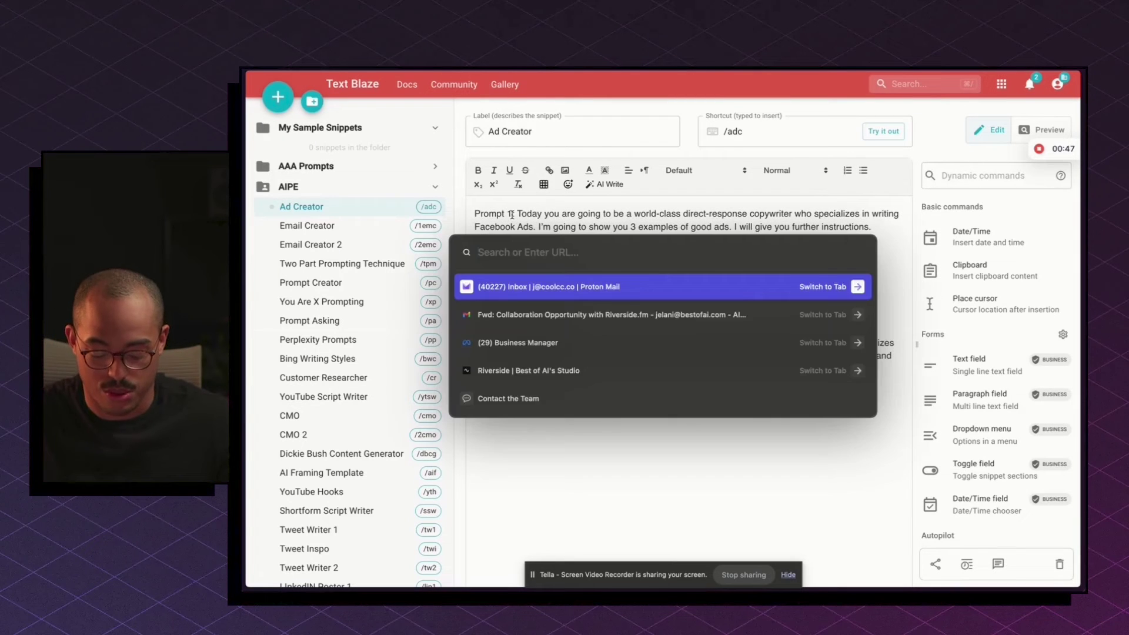
text(chartpreview.bubbleapps.io)
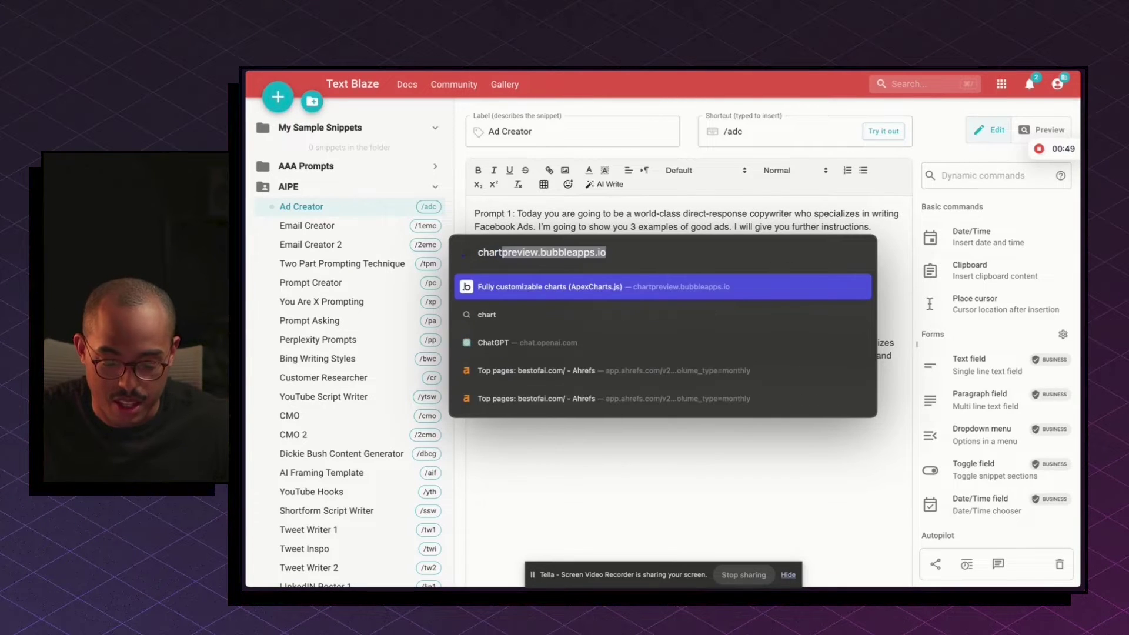
key(Down)
key(Down)
key(Return)
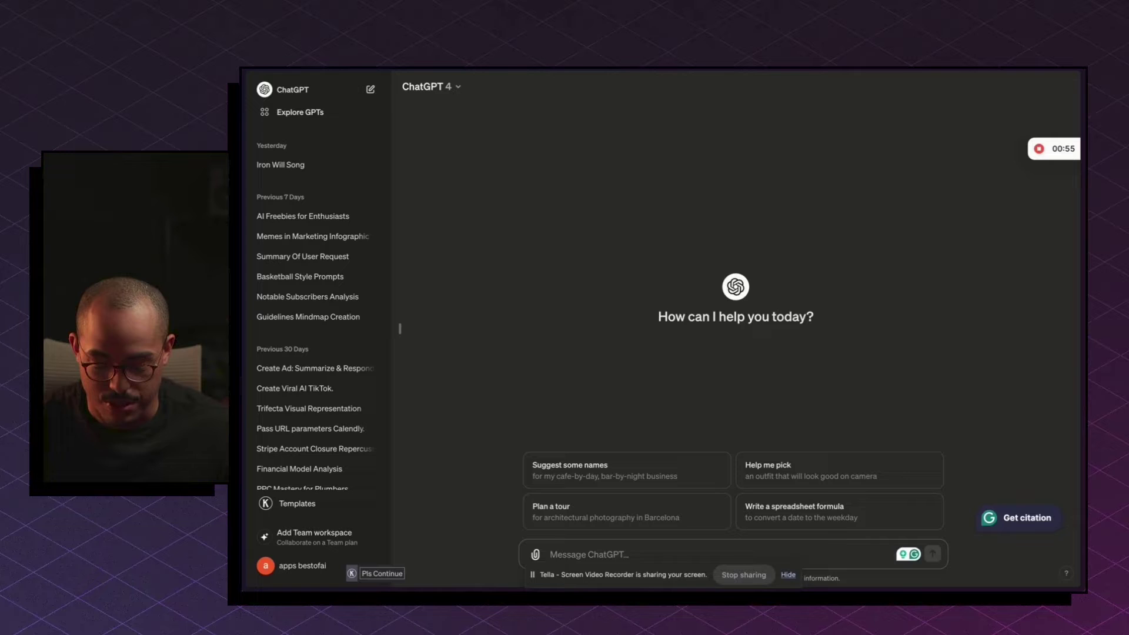
Step: Expand the /adc shortcut into the five-part Facebook ad prompt in the ChatGPT message box
text(/add)
key(Return)
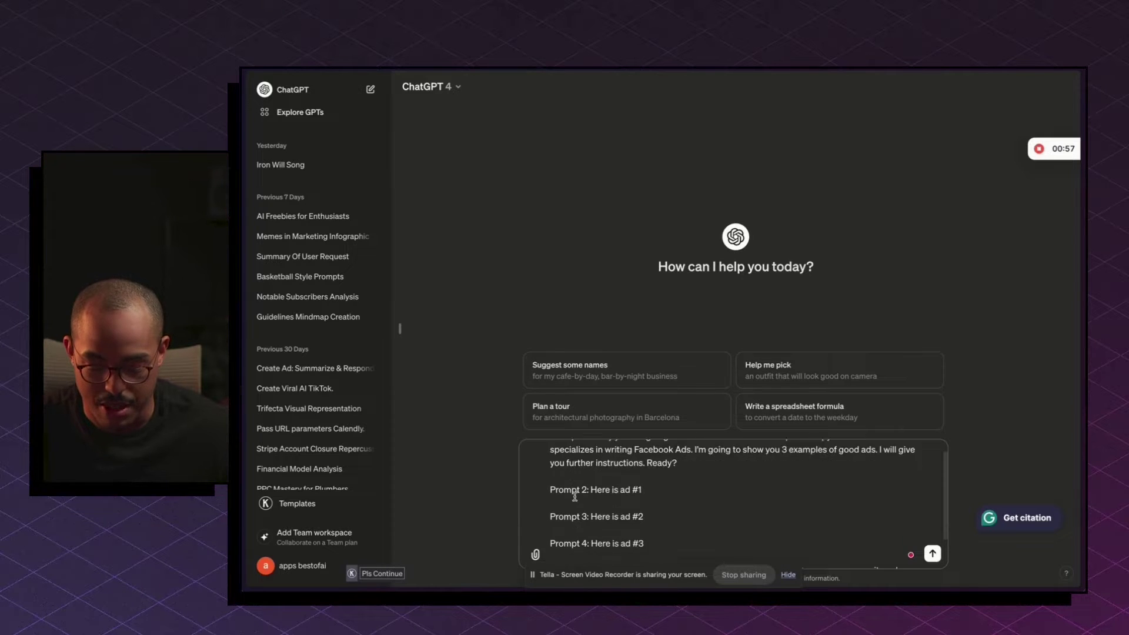
scroll(575, 496, up, 3)
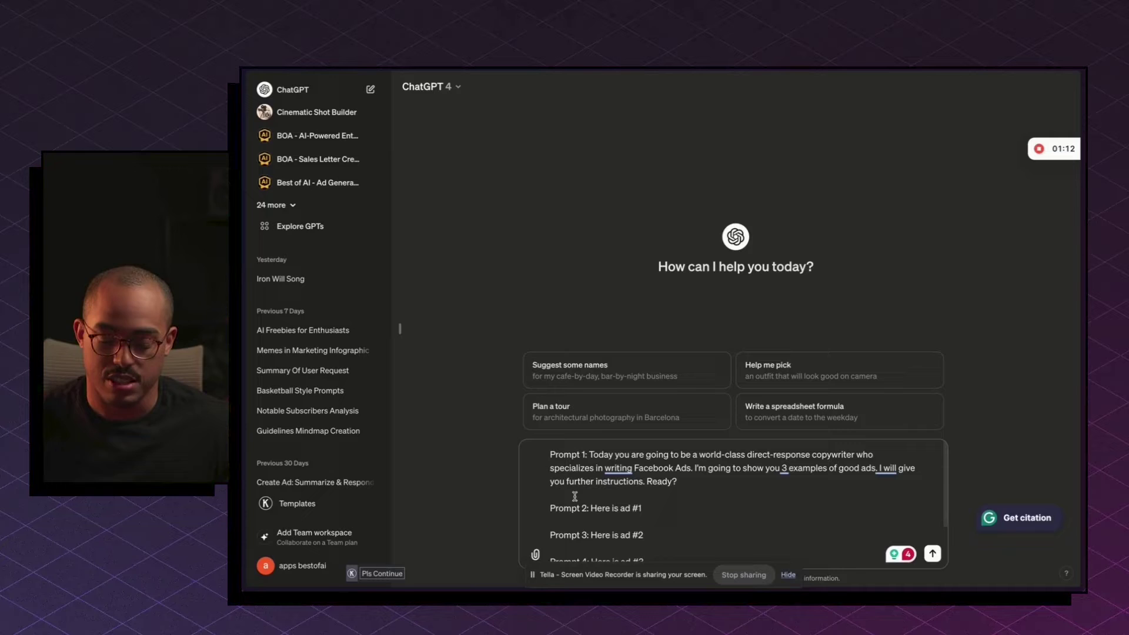
Step: Switch back to the Text Blaze Dashboard tab showing the Ad Creator snippet
key(super+t)
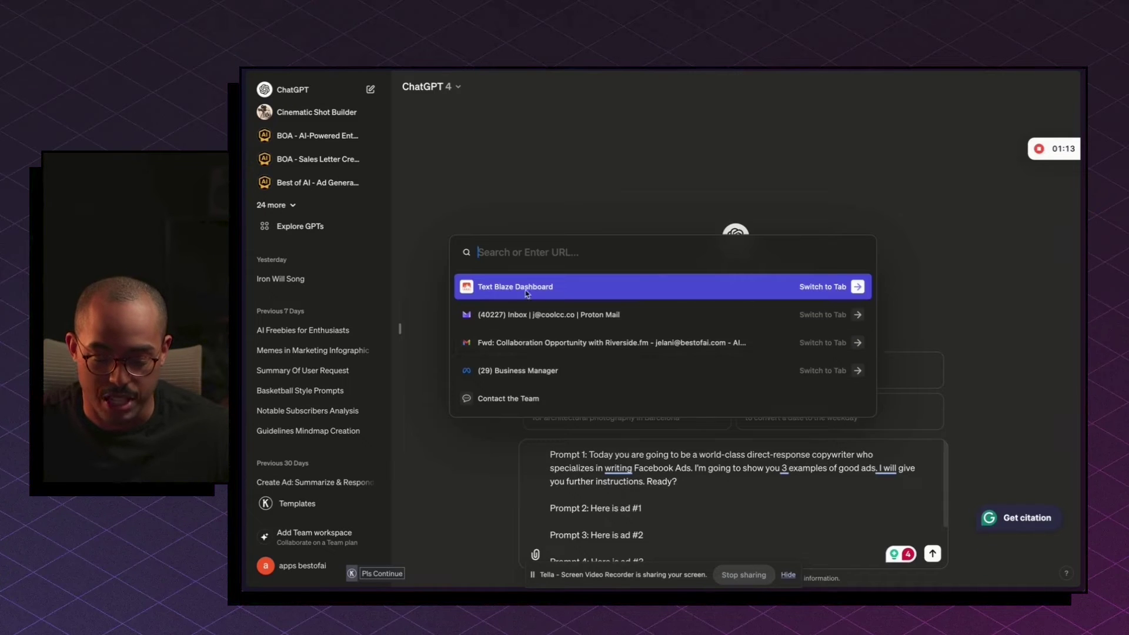
click(535, 293)
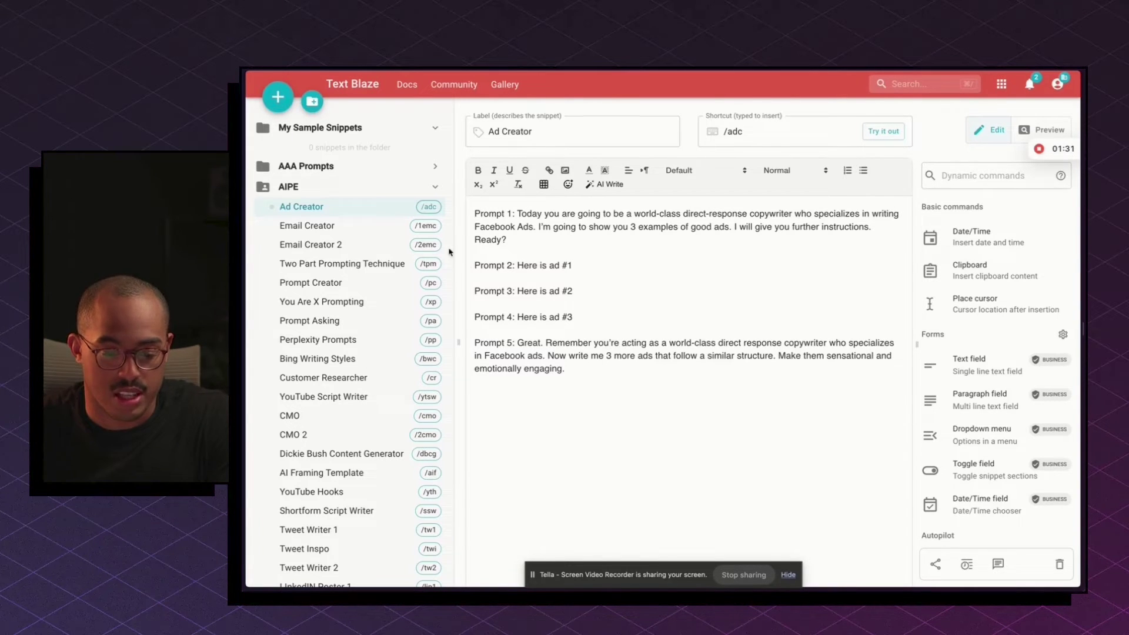
Step: Add a new folder and rename it from New Folder to 'YouTube Test Snippets'
click(313, 102)
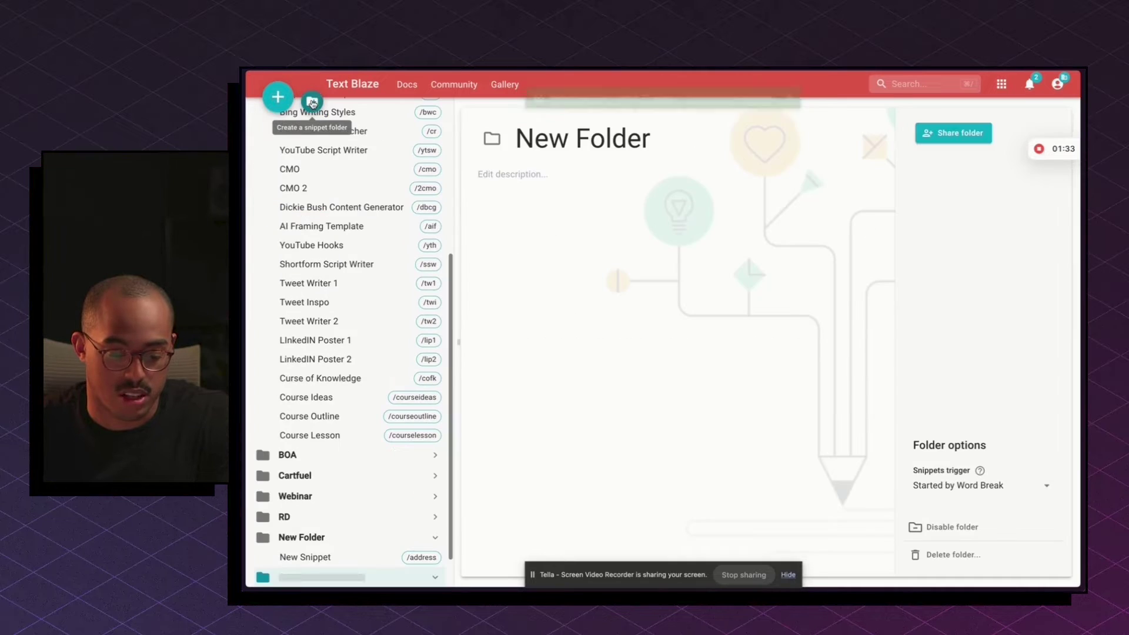
triple_click(557, 139)
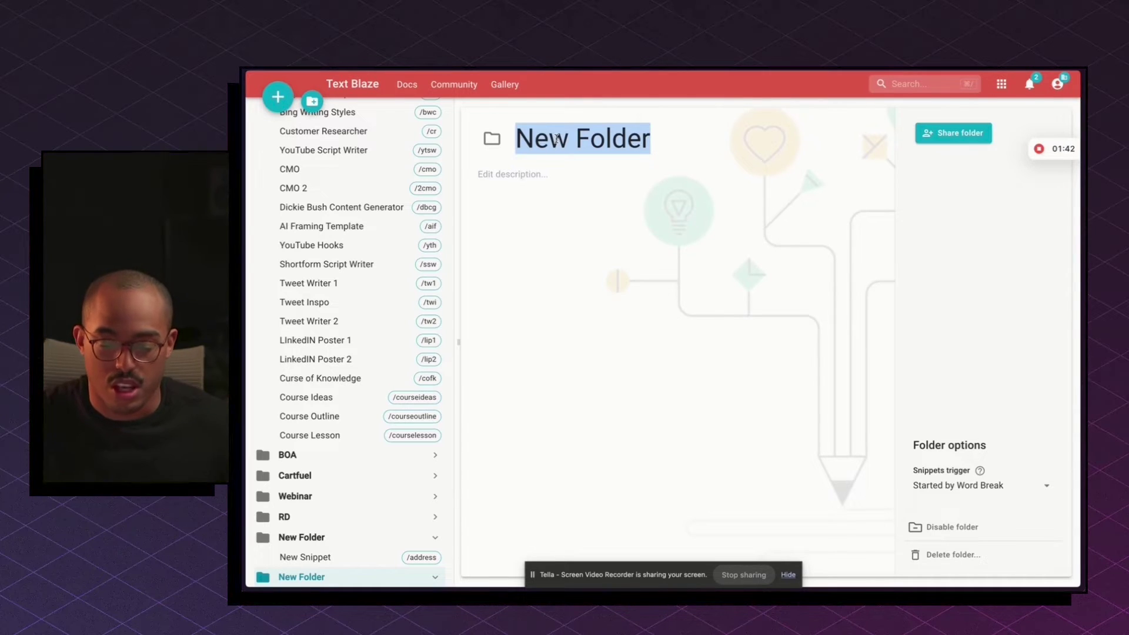
text(YouTube Teest)
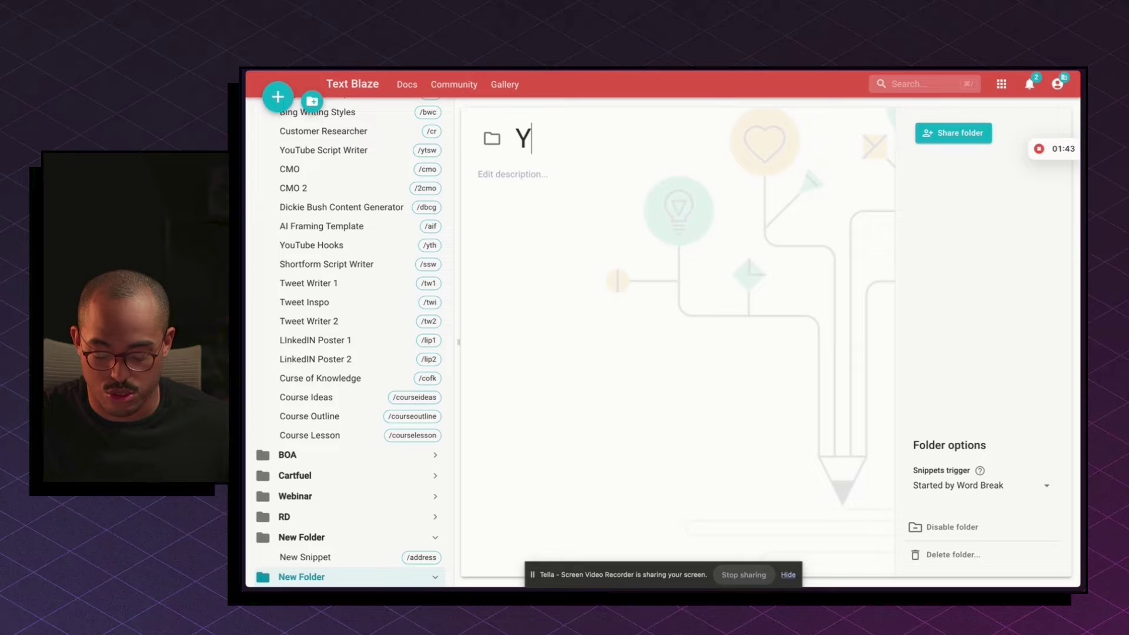
key(BackSpace)
key(BackSpace)
key(BackSpace)
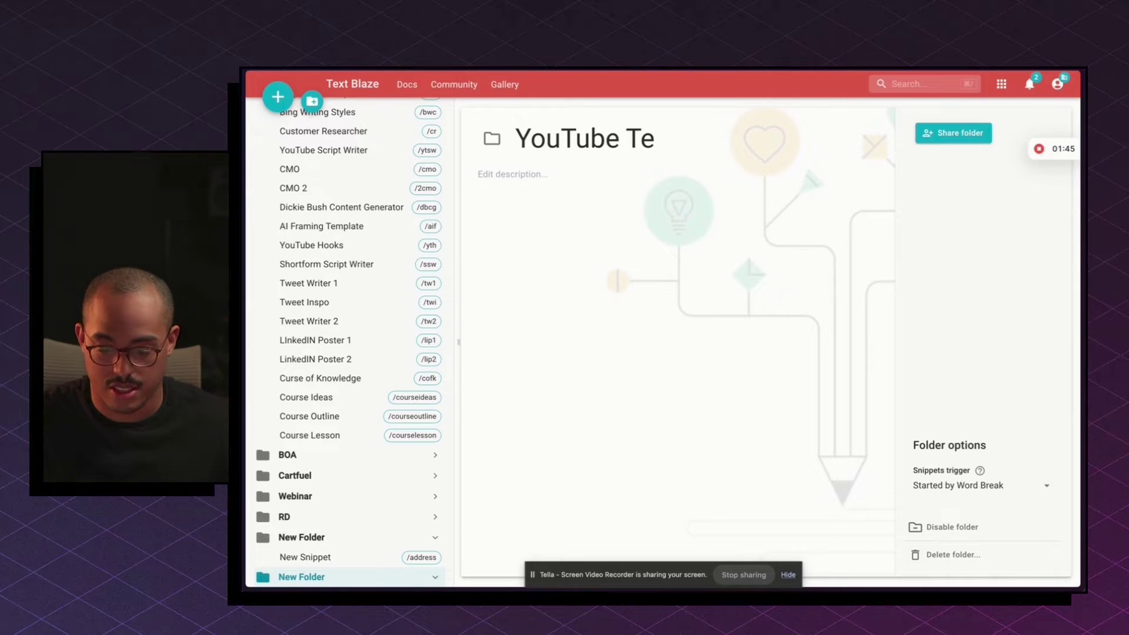
text(st Snipp)
text(ets)
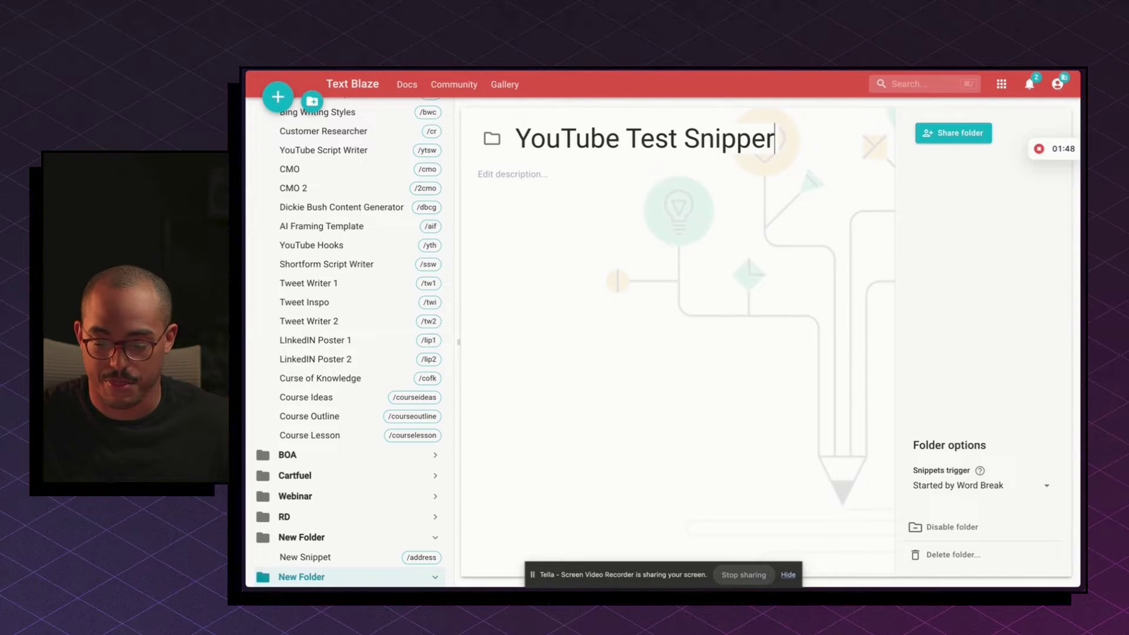
click(594, 190)
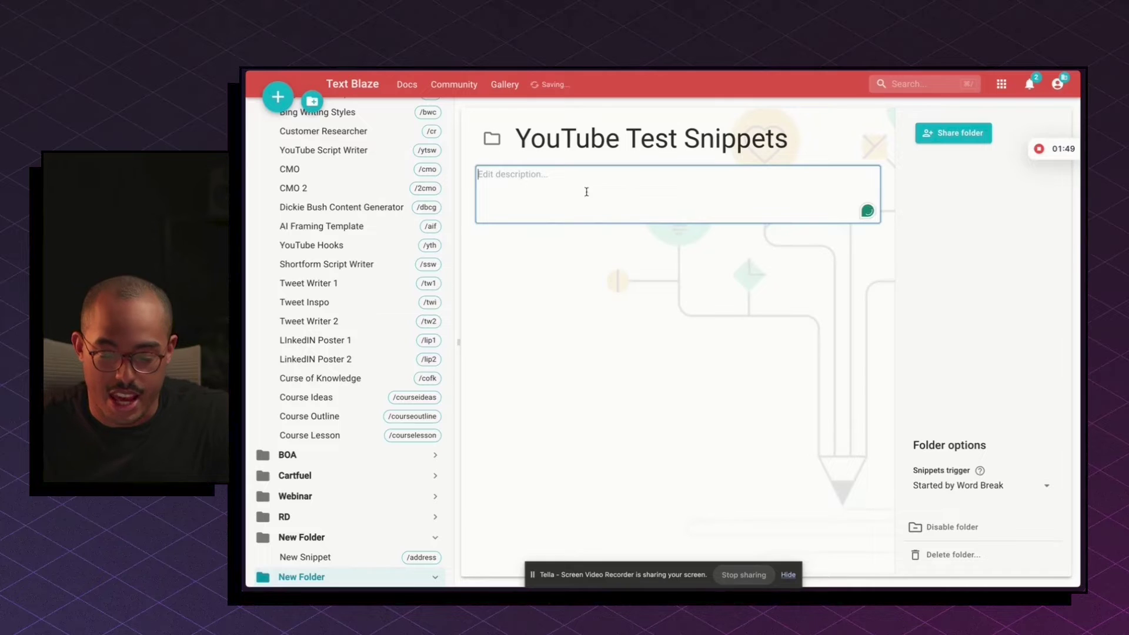
click(622, 268)
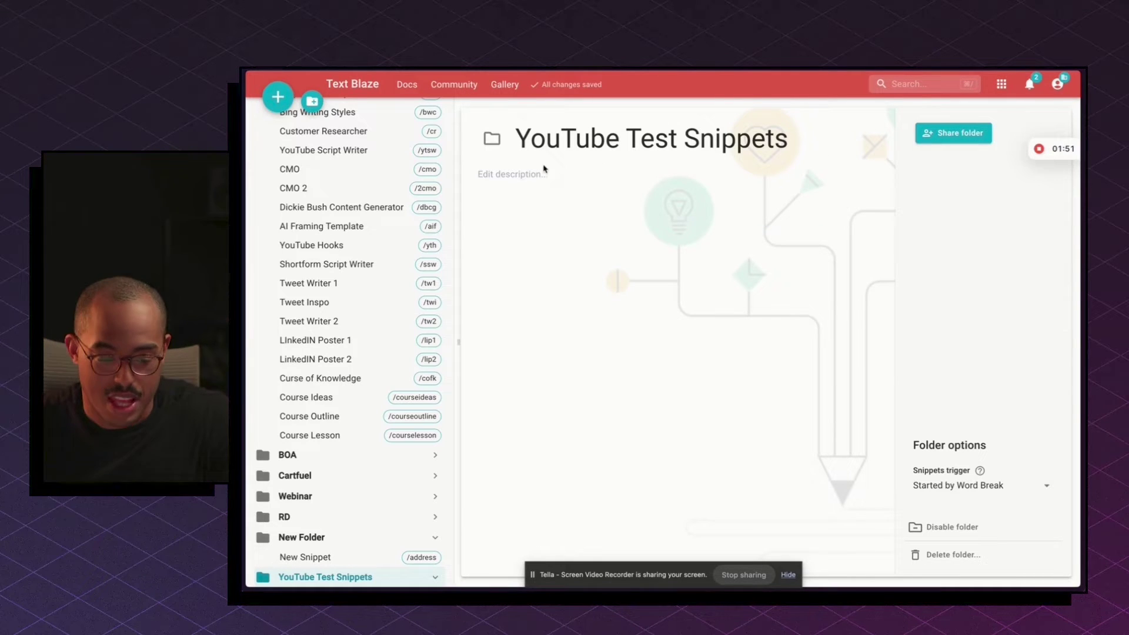
scroll(329, 394, up, 5)
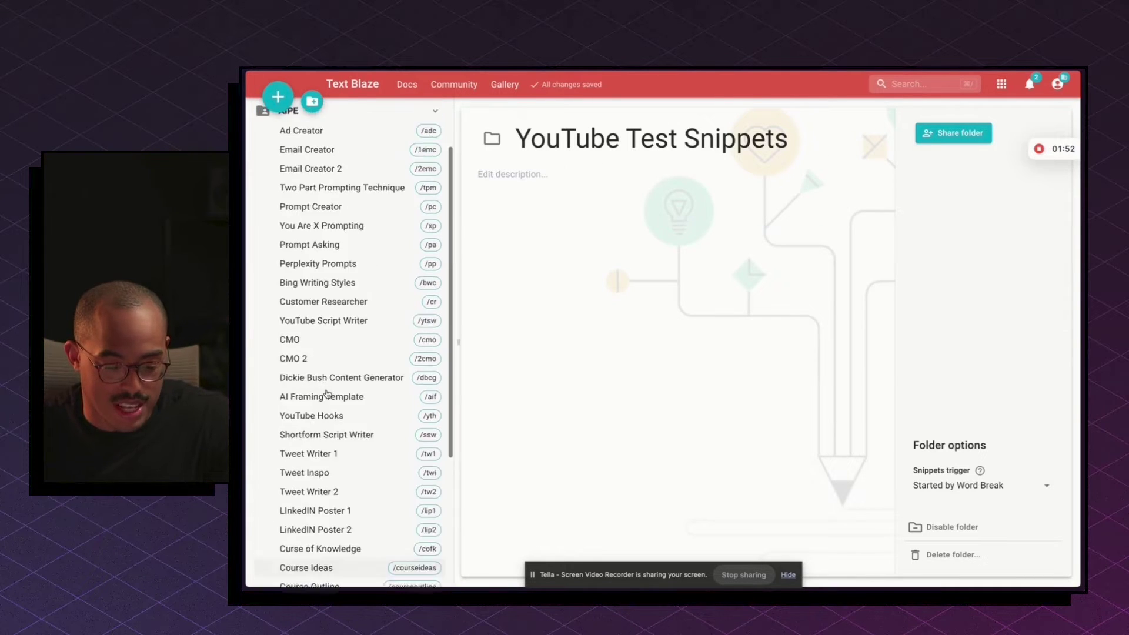
Step: Add a 'YouTube Channel' snippet with shortcut /ytest and begin its body 'Hi! This is best of AI daily...'
click(278, 96)
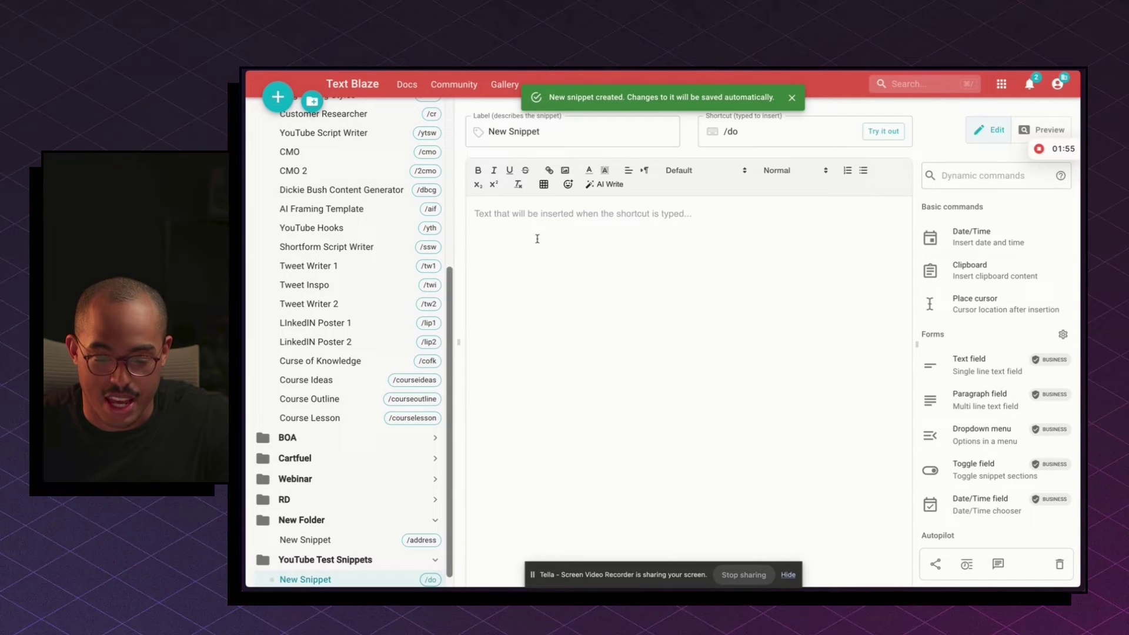
drag(488, 131, 540, 132)
text(You)
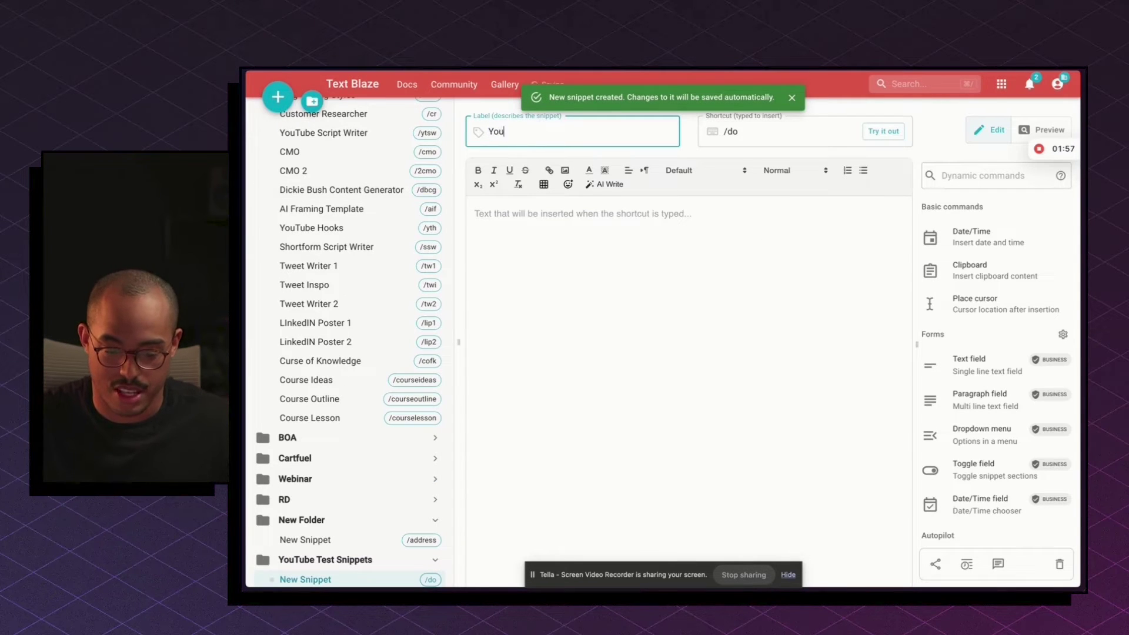
text(Tube Channel Name)
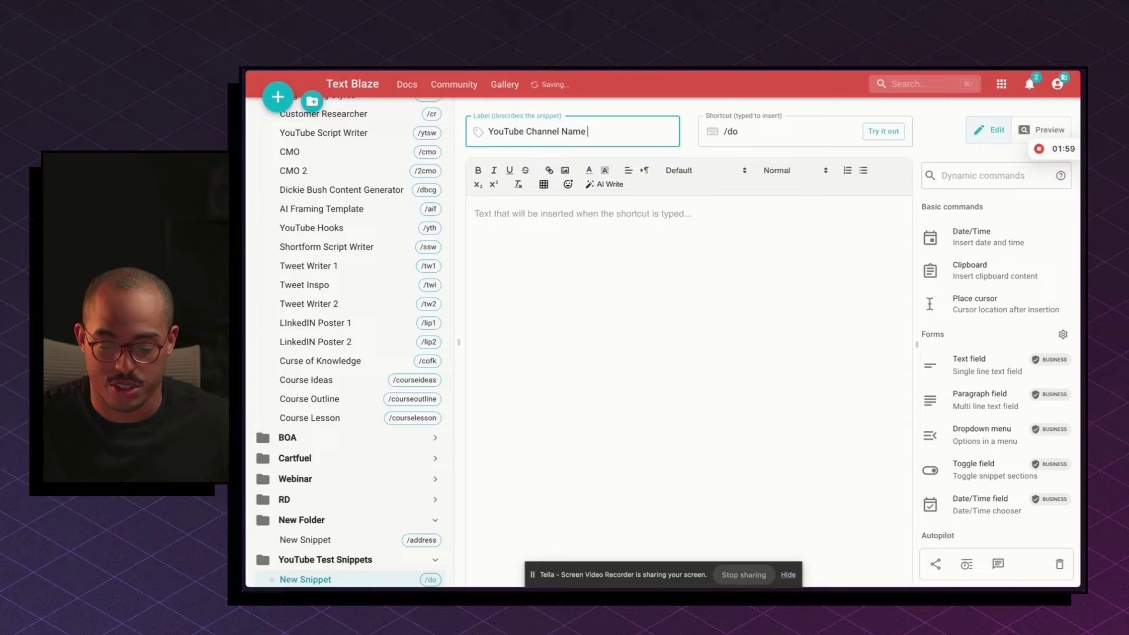
click(746, 135)
key(BackSpace)
key(BackSpace)
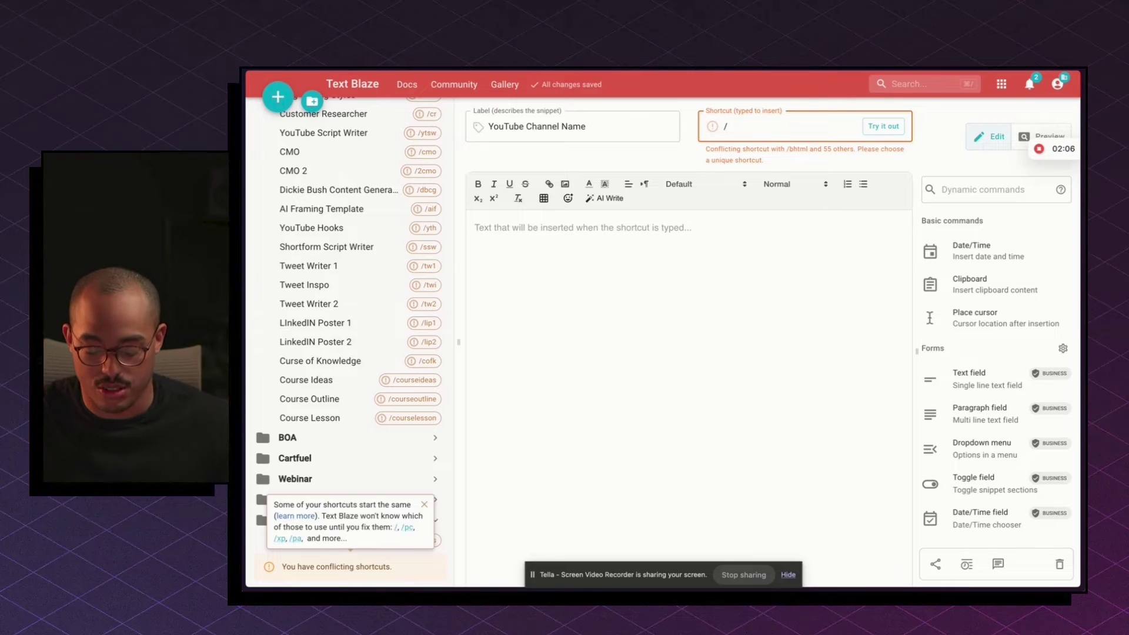
text(yt-)
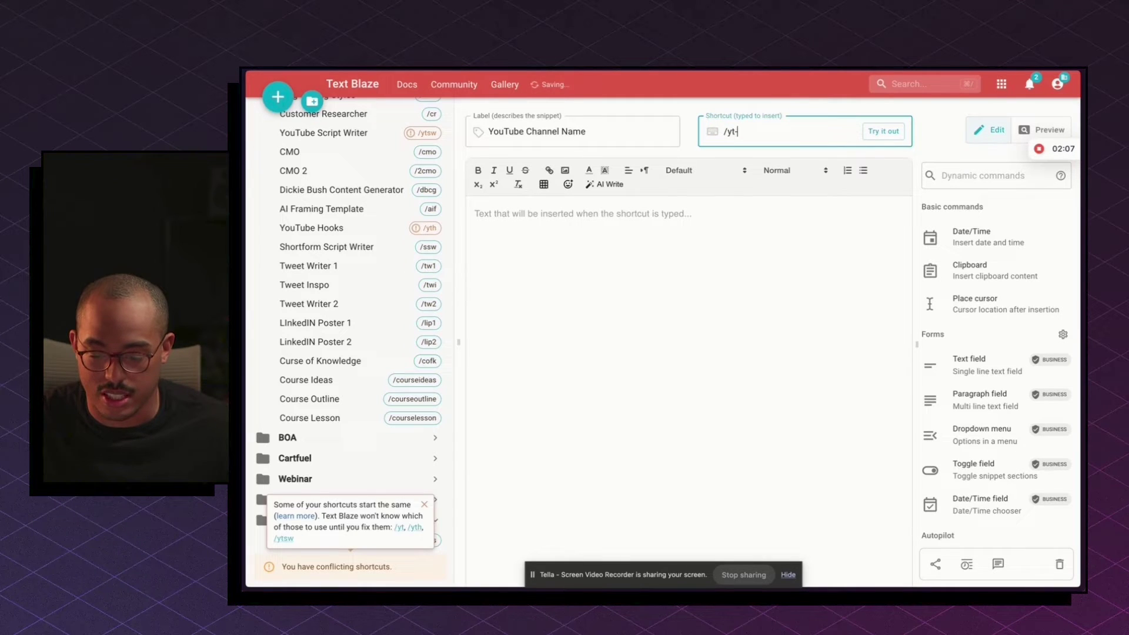
key(BackSpace)
text(t)
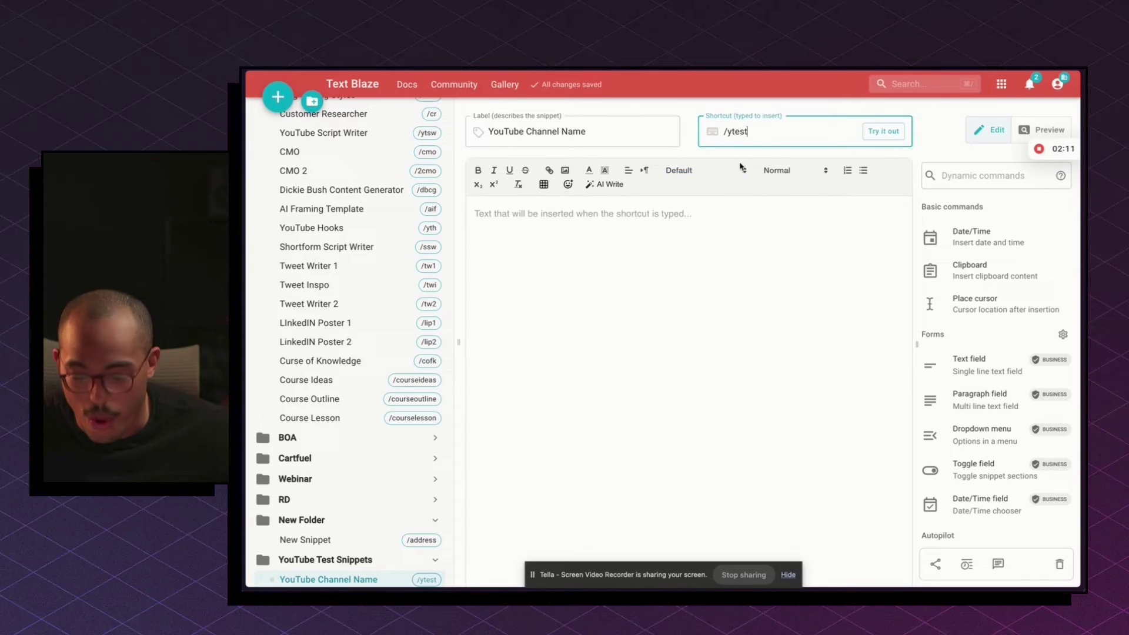
click(706, 223)
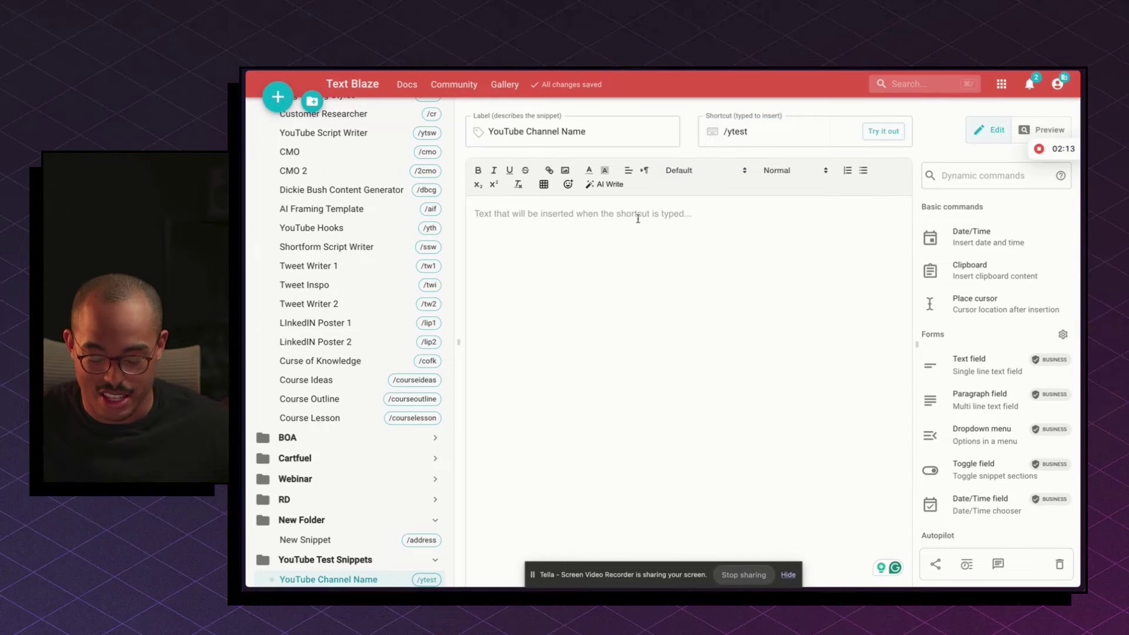
text(Hi! Thi)
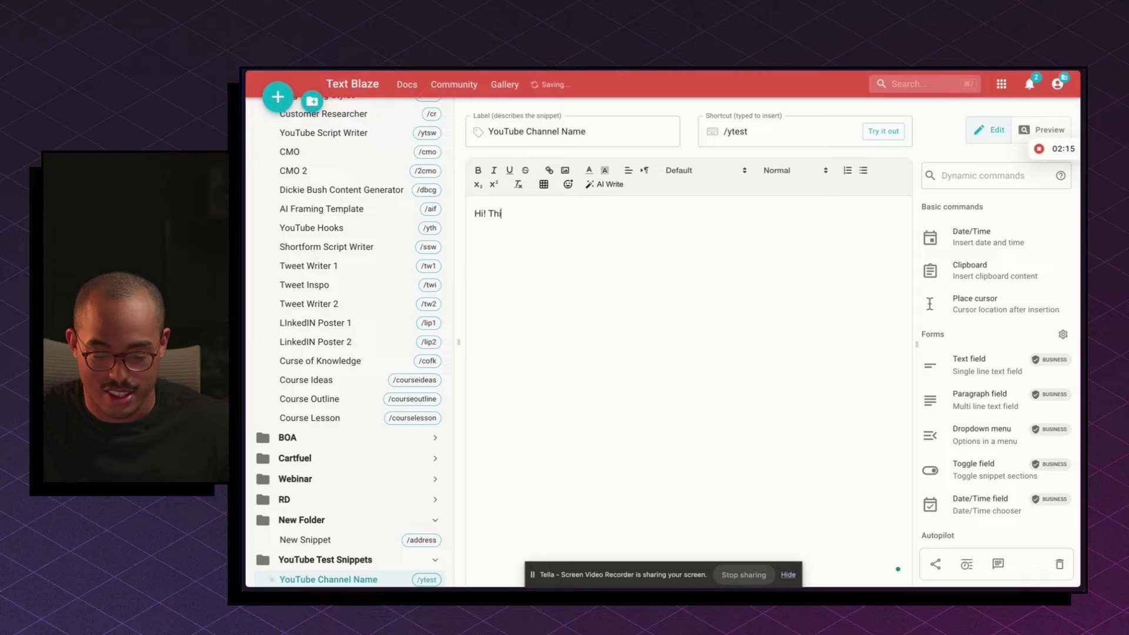
text(s is best of A)
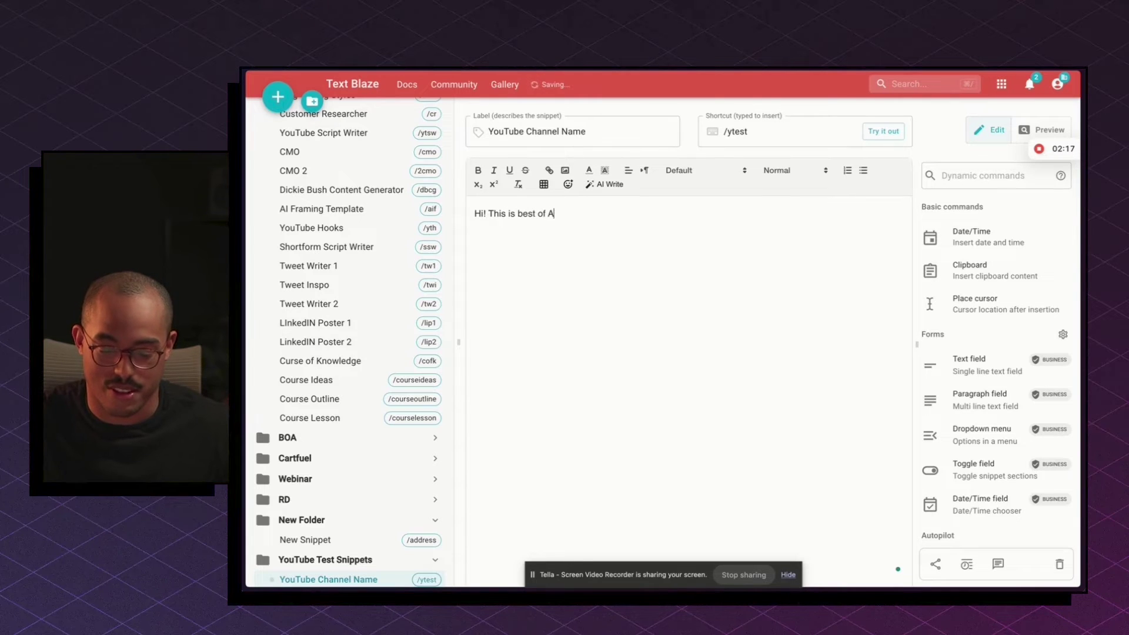
text(I daily. This tool is great and helps me save so much time.)
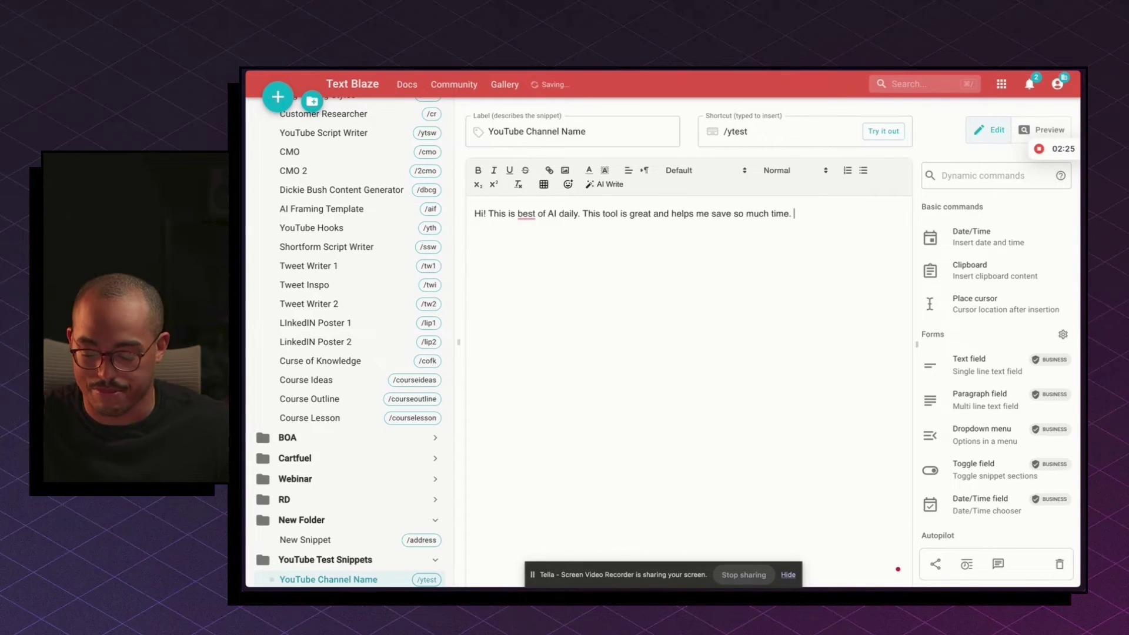
Step: In ChatGPT, clear the message box and expand /ytest into the full greeting
key(super+t)
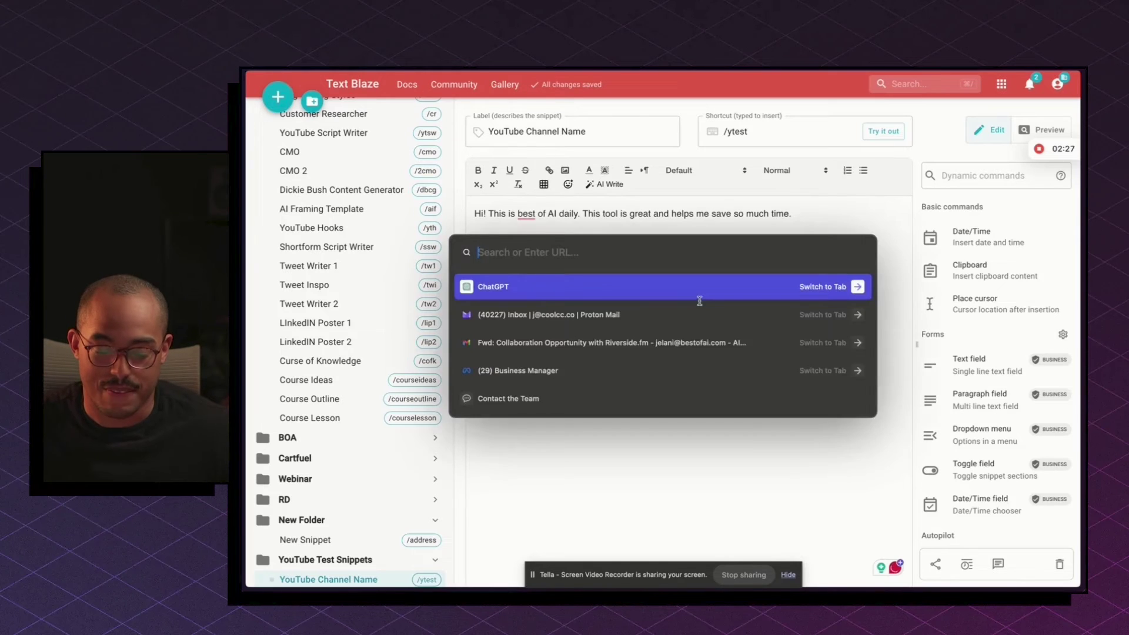
key(Return)
key(ctrl+a)
key(BackSpace)
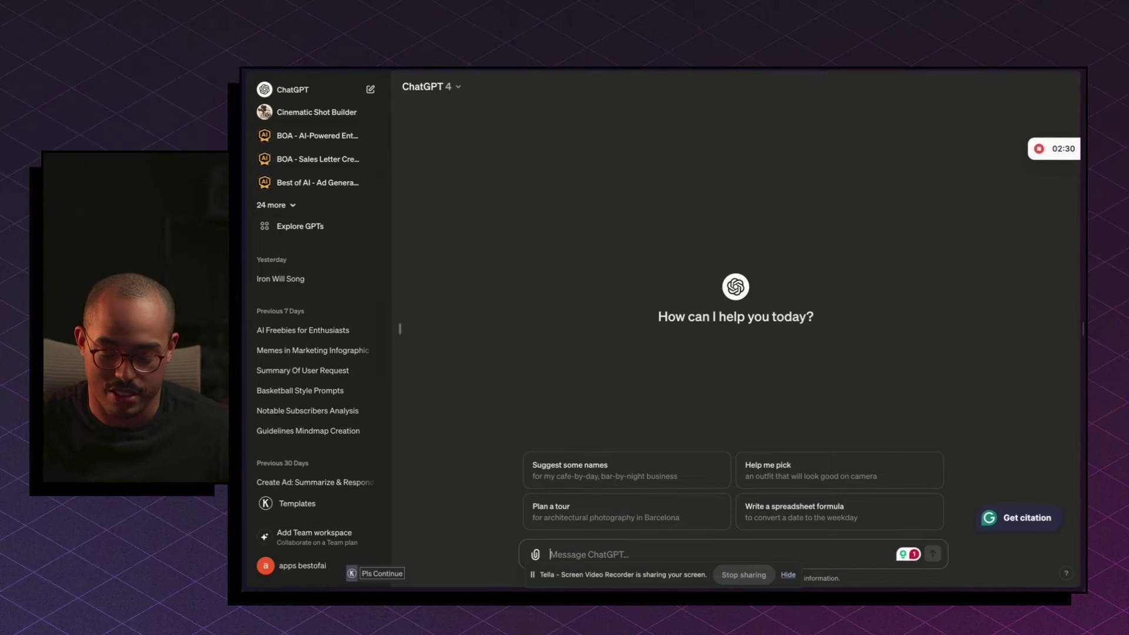
text(/ytest)
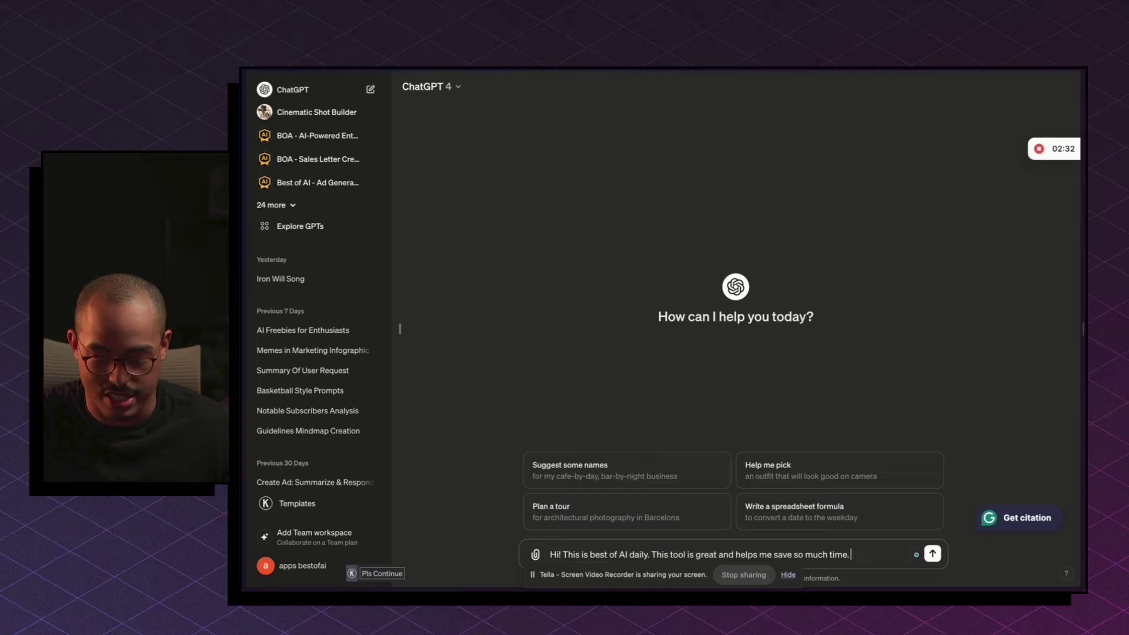
Step: Select the expanded message, dismiss the screen-sharing notice, and return to the Text Blaze tab
double_click(646, 559)
key(ctrl+a)
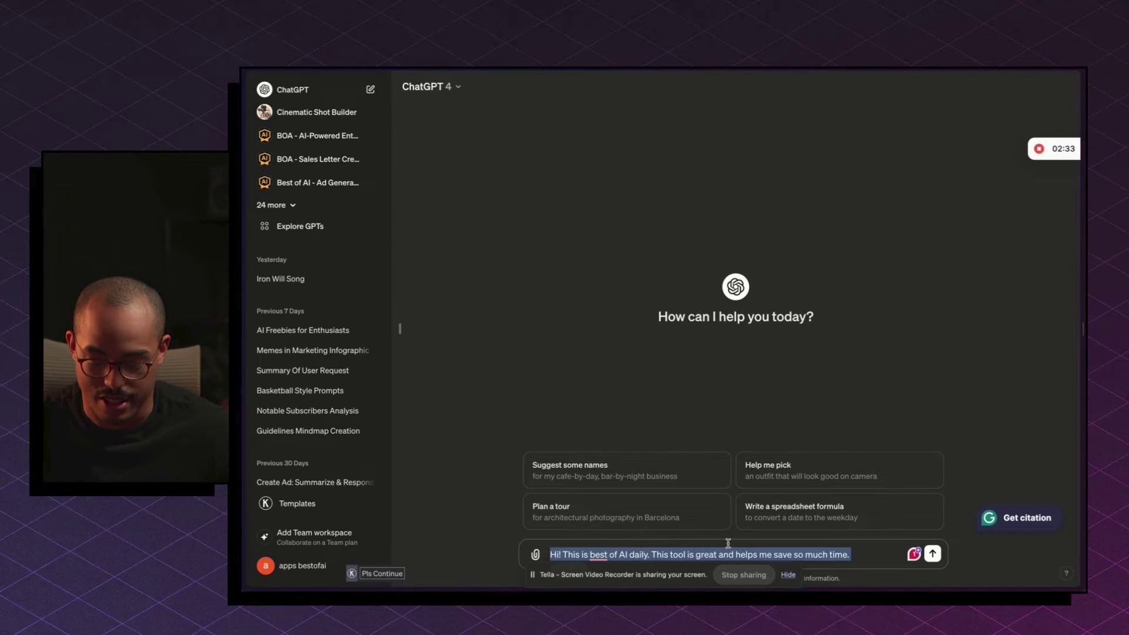
click(785, 578)
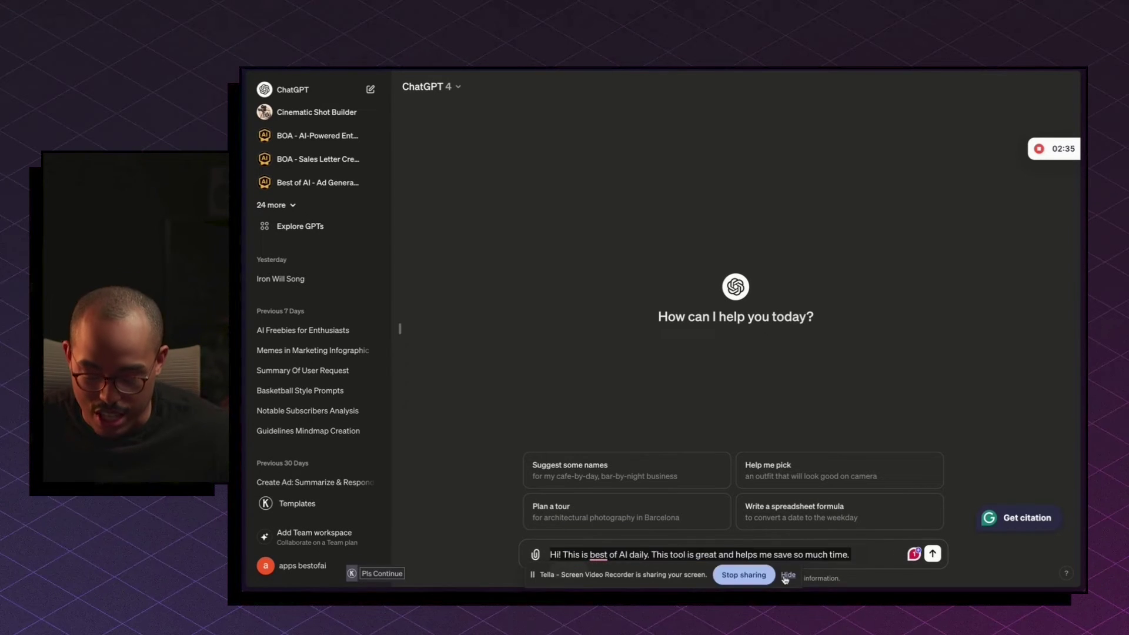
click(787, 576)
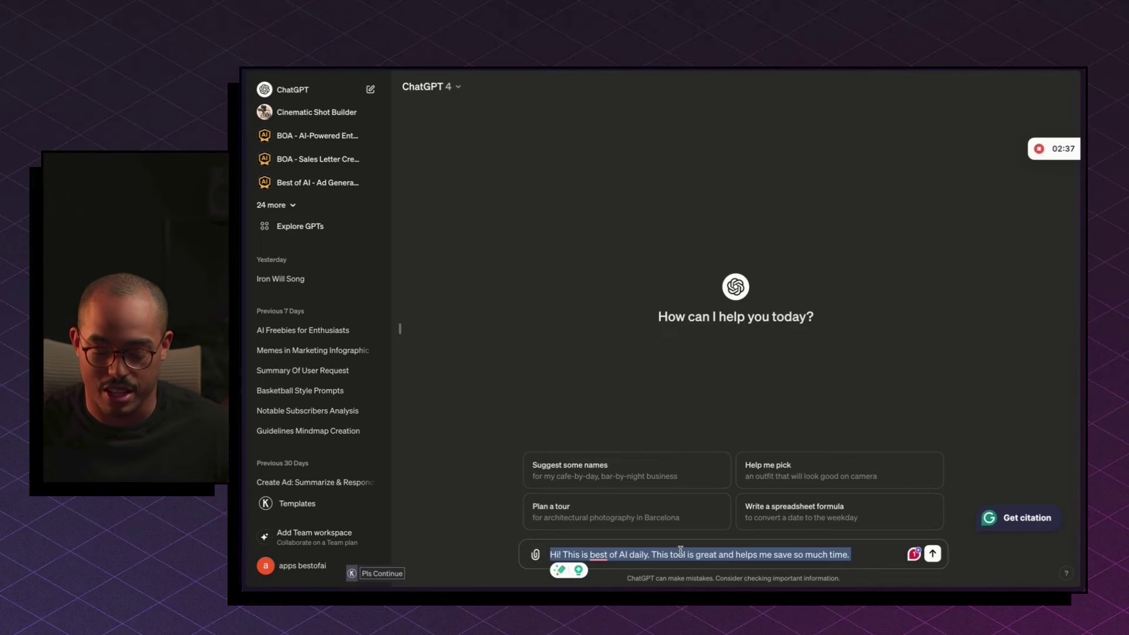
key(super+t)
key(Return)
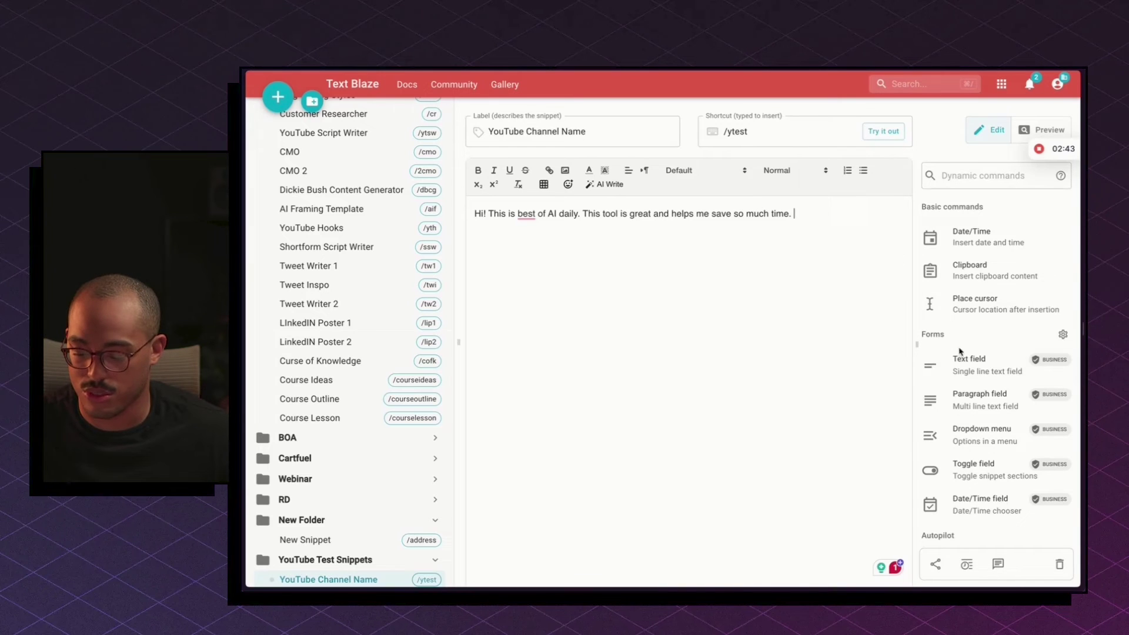
Step: Insert a Long year (YYYY) date into the snippet and delete the greeting sentence
click(973, 236)
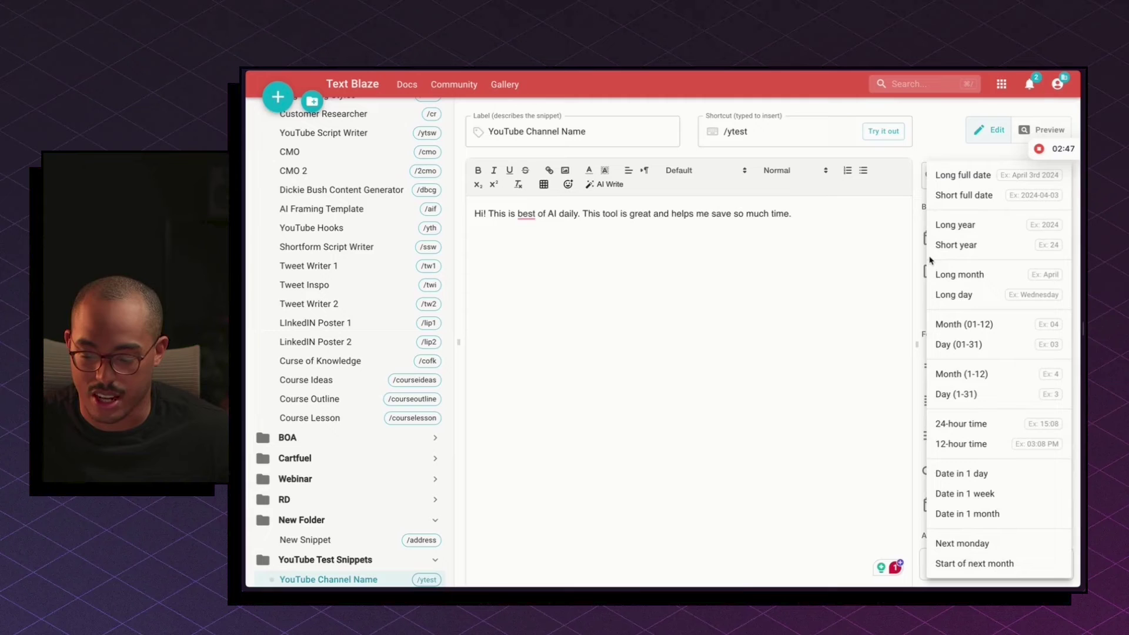
click(983, 227)
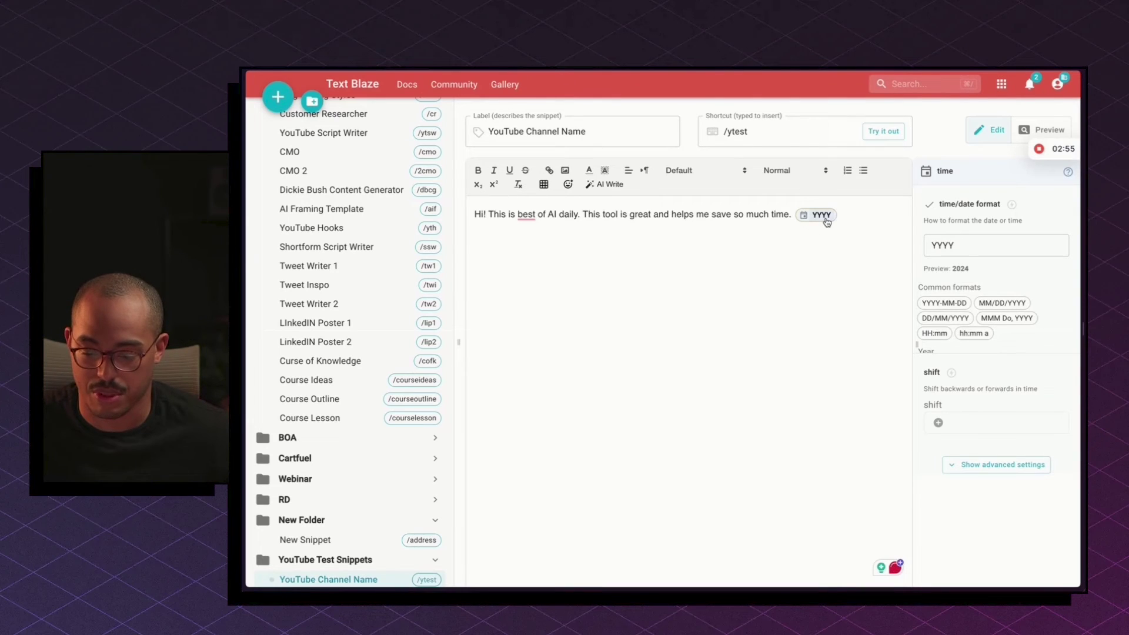
drag(791, 214, 485, 207)
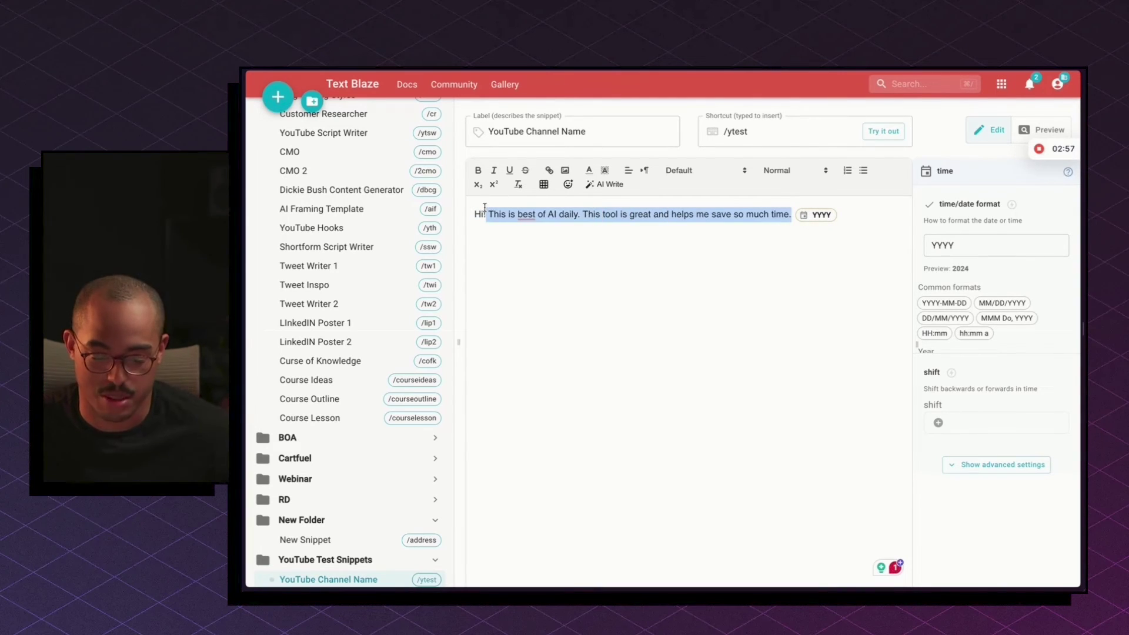
key(BackSpace)
key(BackSpace)
Step: Change the snippet's shortcut from /ytest to /ydate
click(759, 131)
key(BackSpace)
key(BackSpace)
key(BackSpace)
key(BackSpace)
key(BackSpace)
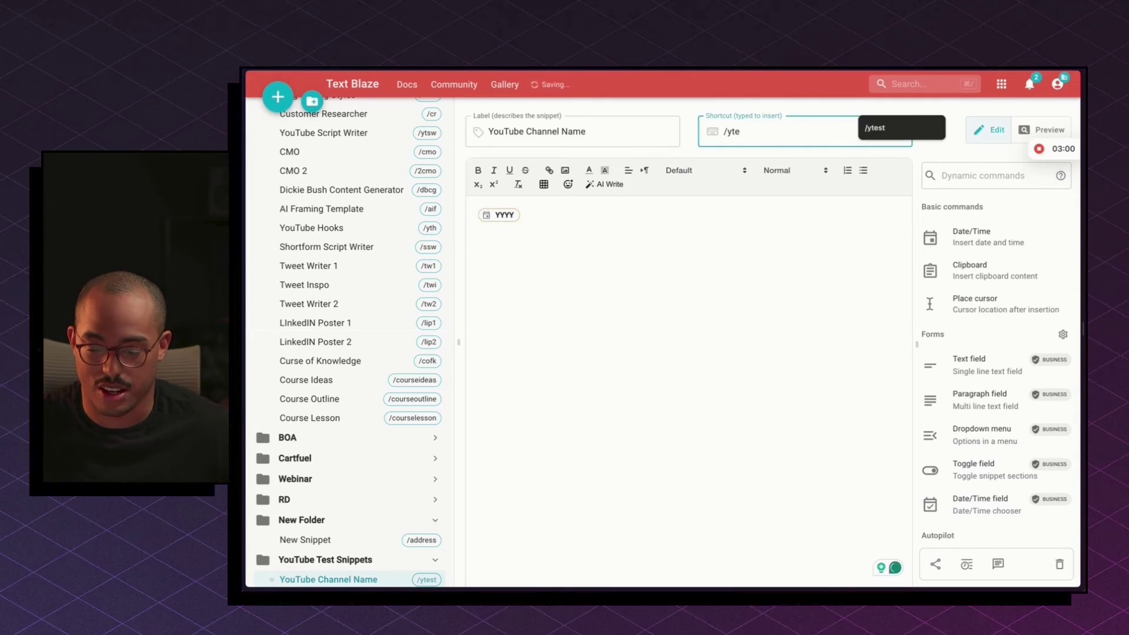
text(ydate)
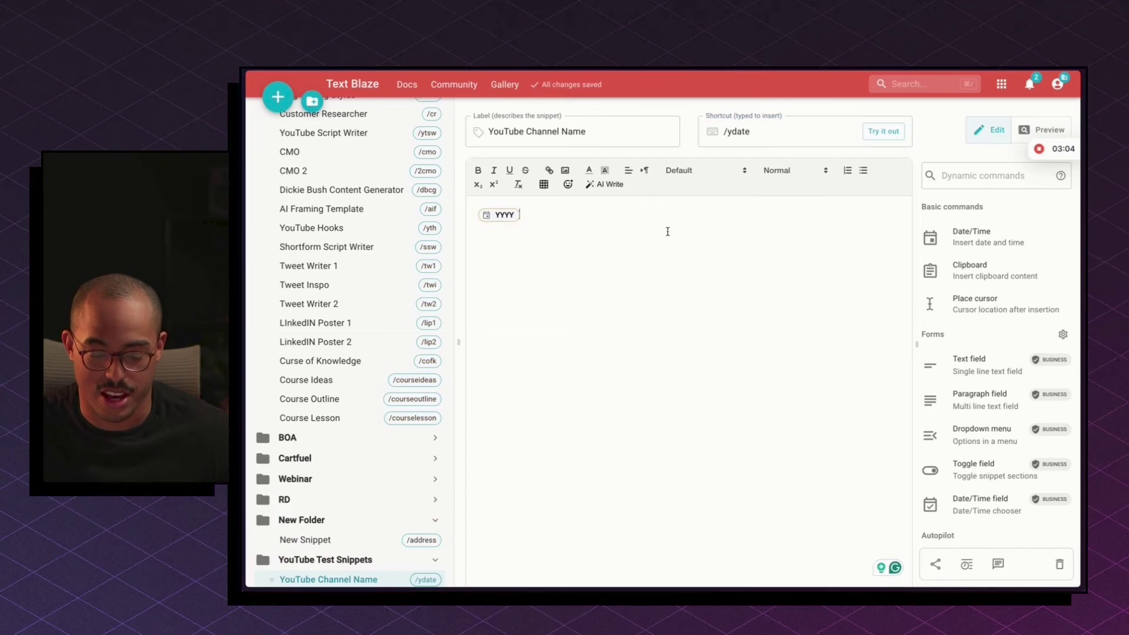
Step: In ChatGPT, replace the old message with /ydate so it expands to 2024
key(super+shift+k)
key(Return)
triple_click(619, 556)
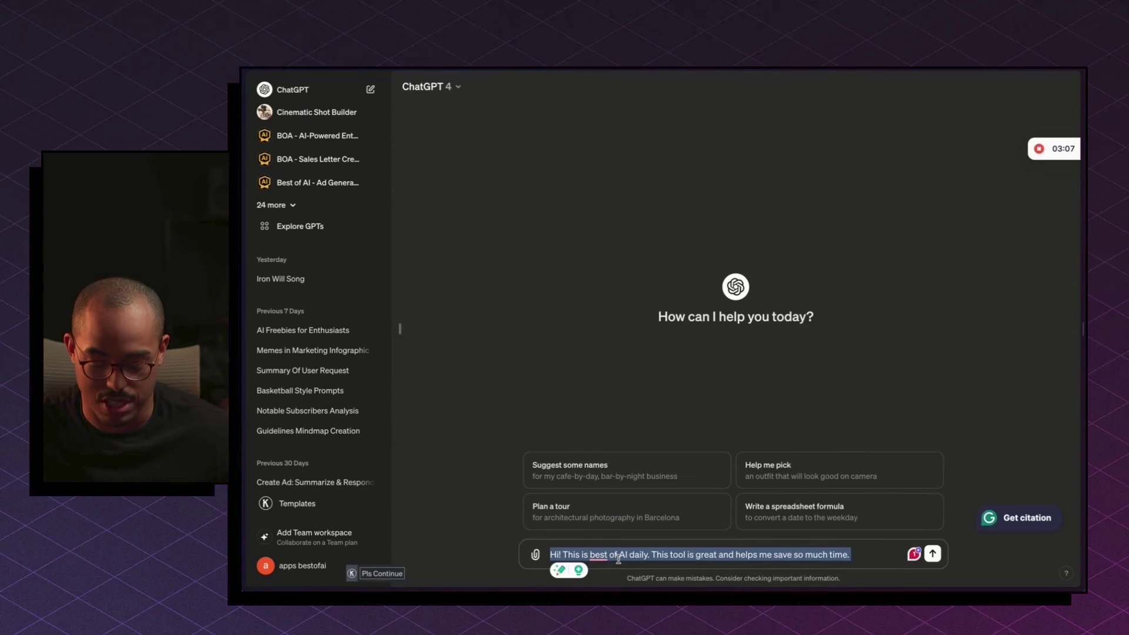
key(BackSpace)
text(yd)
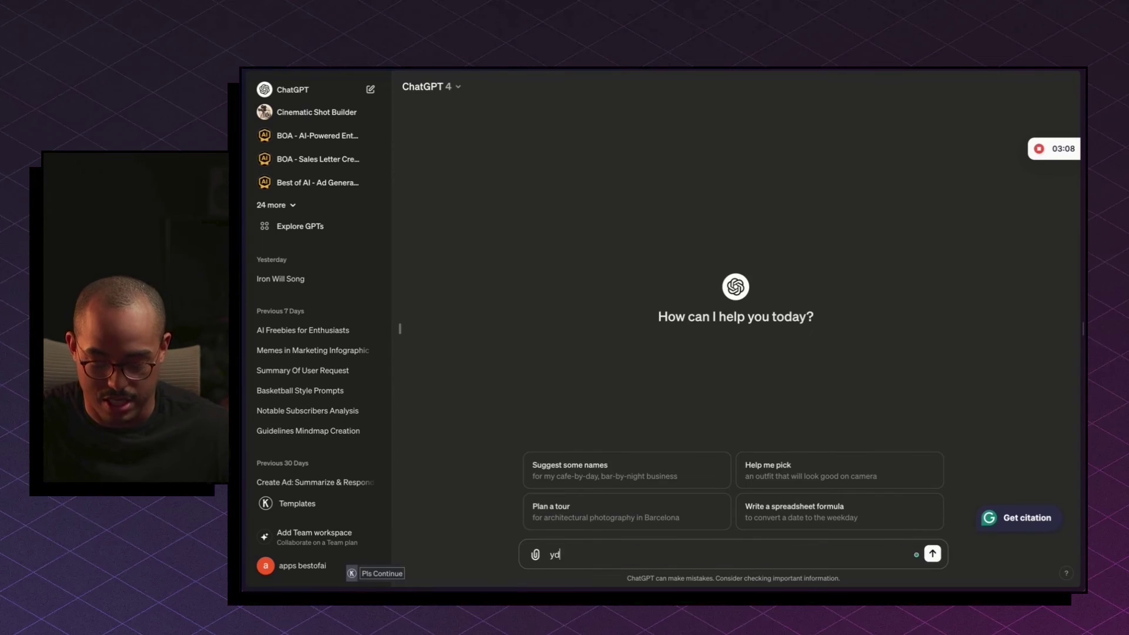
text(ate)
key(ctrl+a)
text(/)
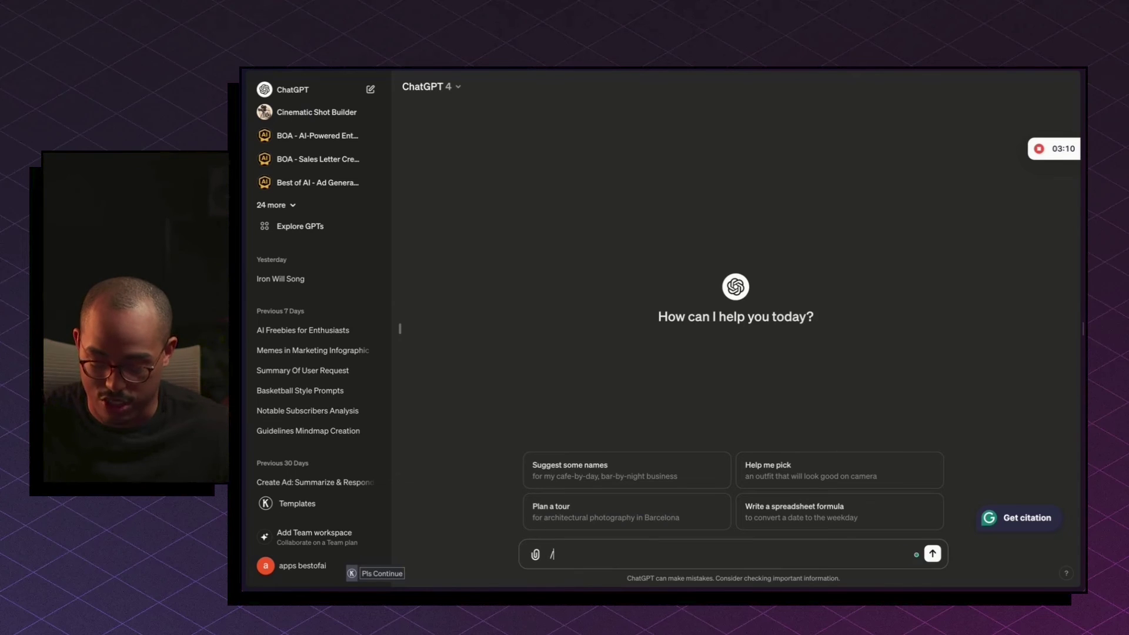
text(yd)
Step: Select the expanded 2024 and return to the Text Blaze dashboard tab
drag(580, 560, 554, 555)
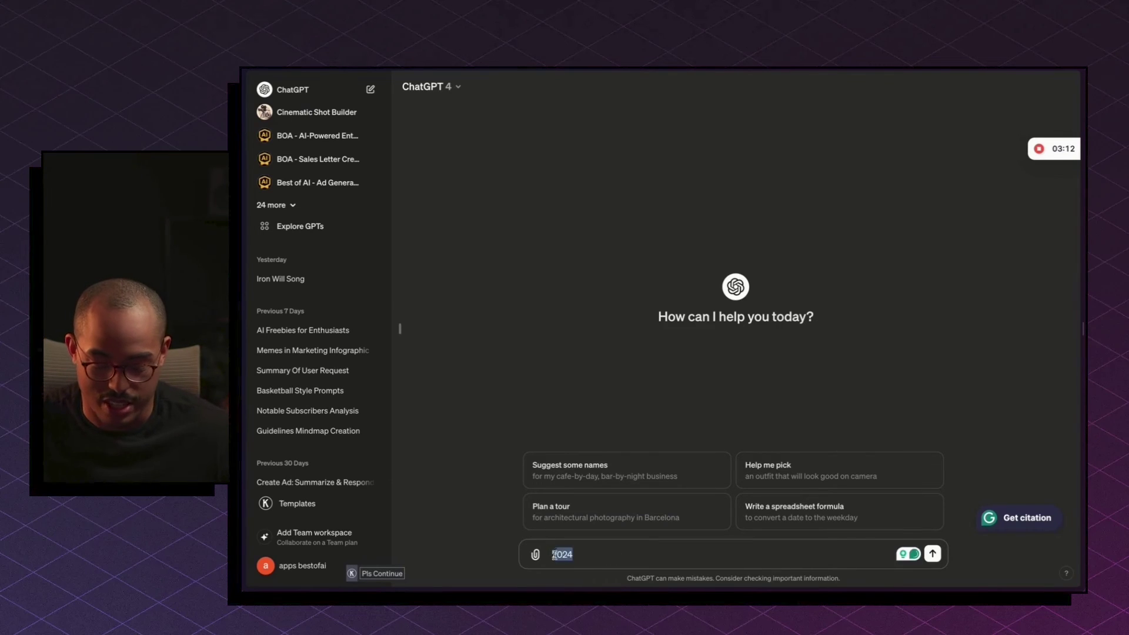
key(ctrl+t)
click(526, 287)
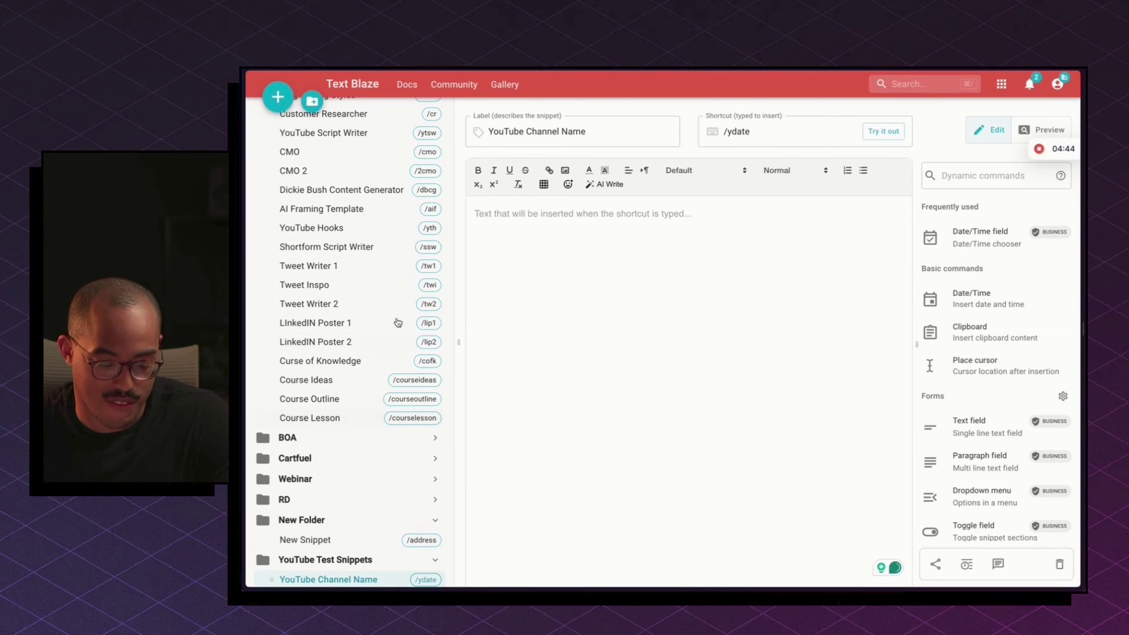
Step: Scroll the sidebar's snippet list back to the top
scroll(390, 294, up, 5)
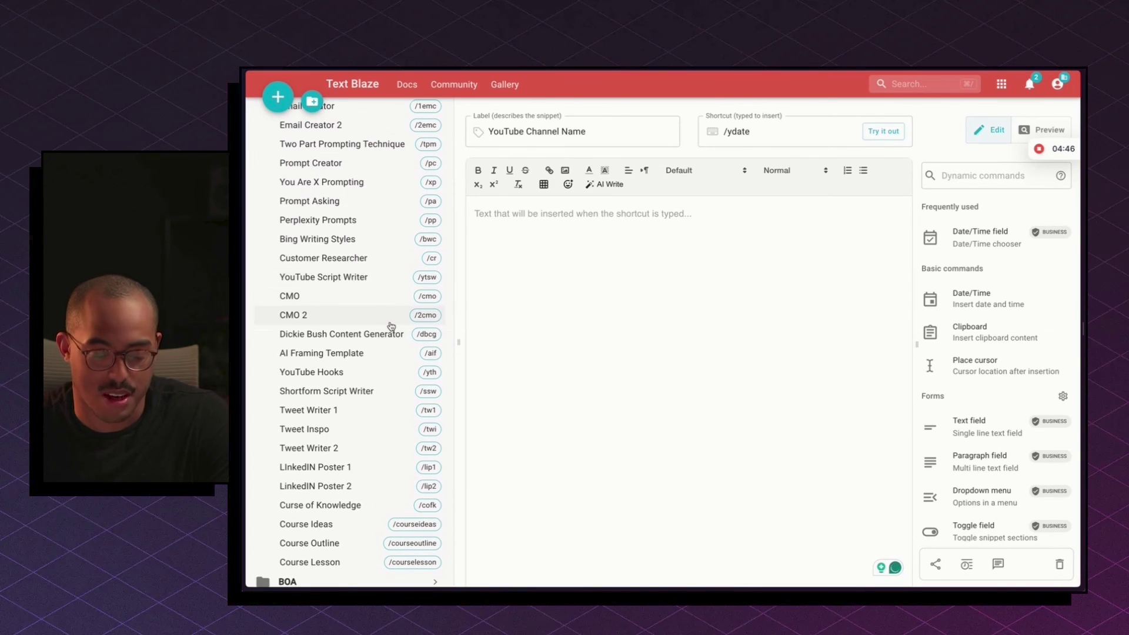
scroll(390, 312, up, 4)
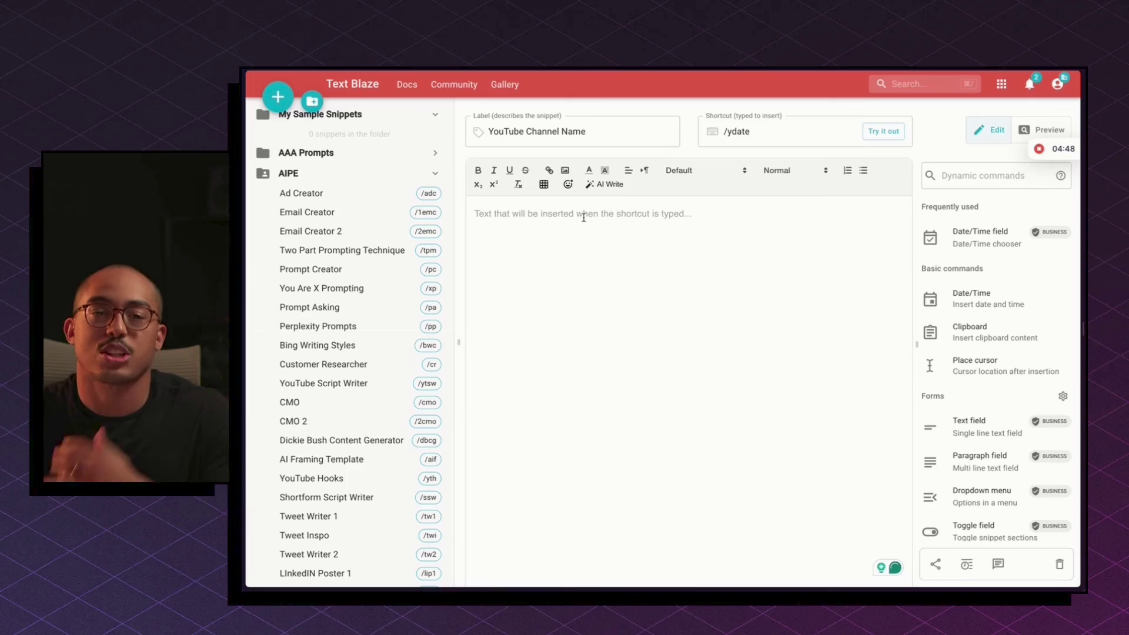